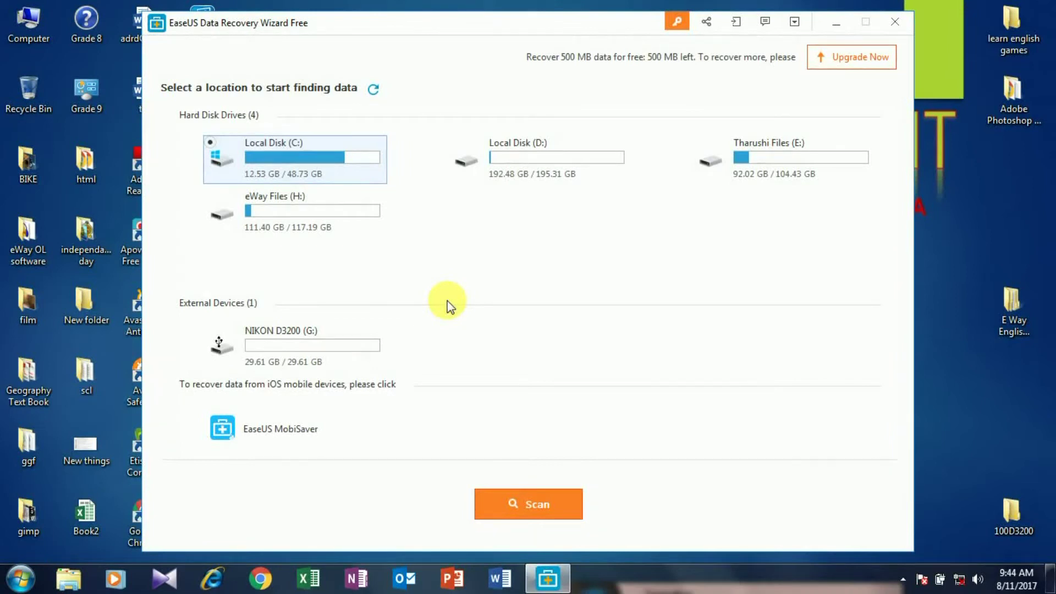
- Check the contents of the DCIM folder on the NIKON D3200 (G:) drive, and close the file window
double_click(20, 40)
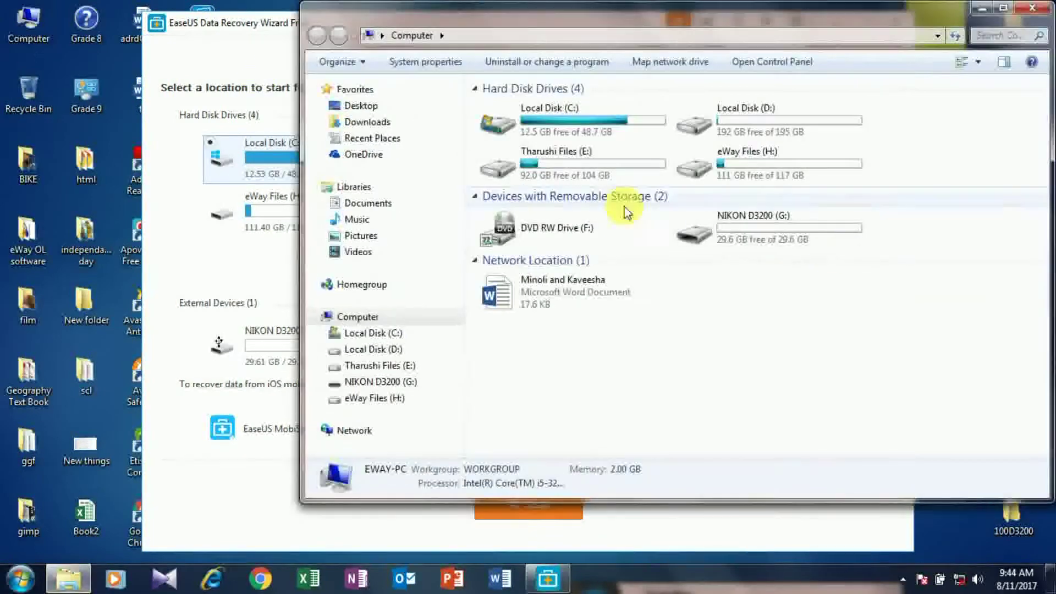
double_click(823, 226)
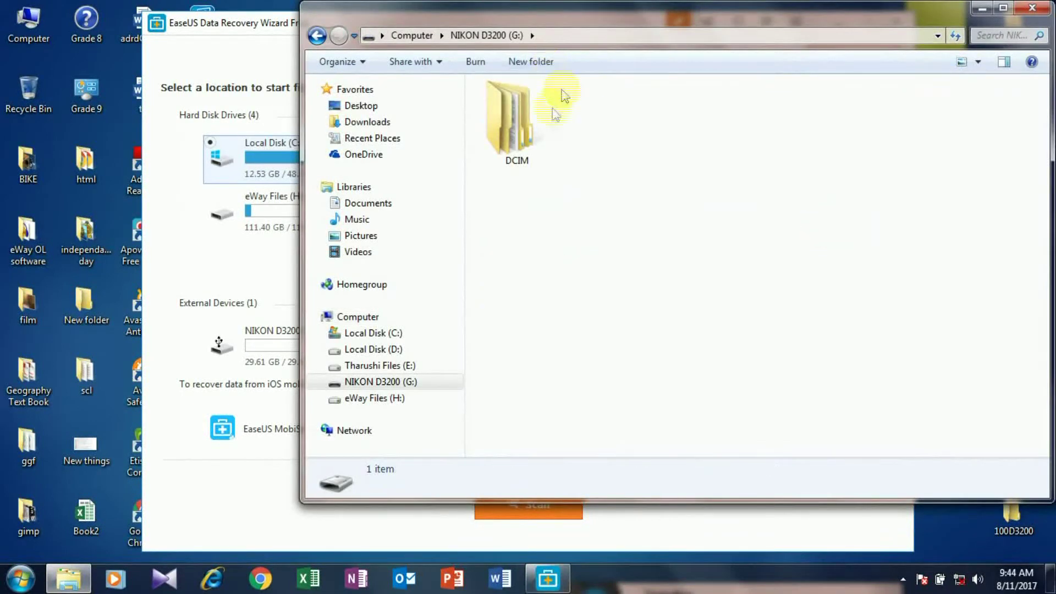
double_click(531, 114)
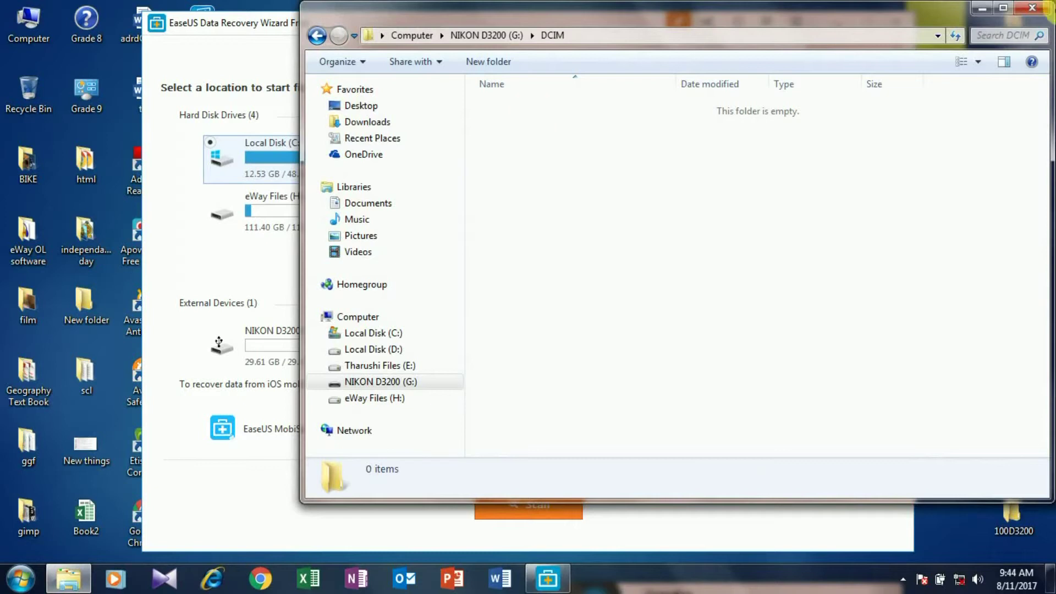
click(1031, 8)
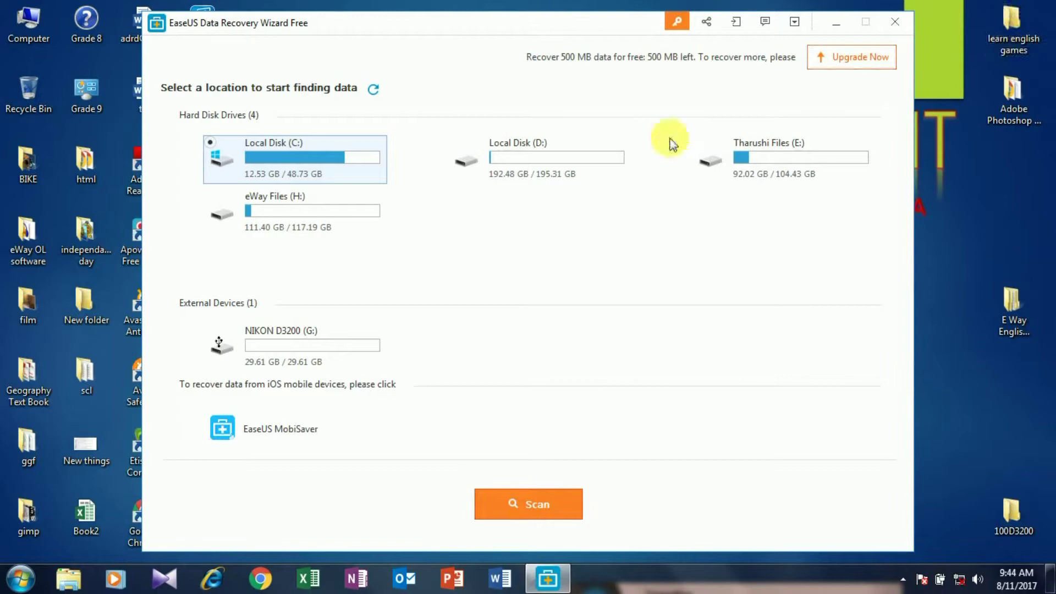
- Scan the NIKON D3200 (G:) external device for lost data and filter the found graphics to .jpg/jpeg files
click(333, 353)
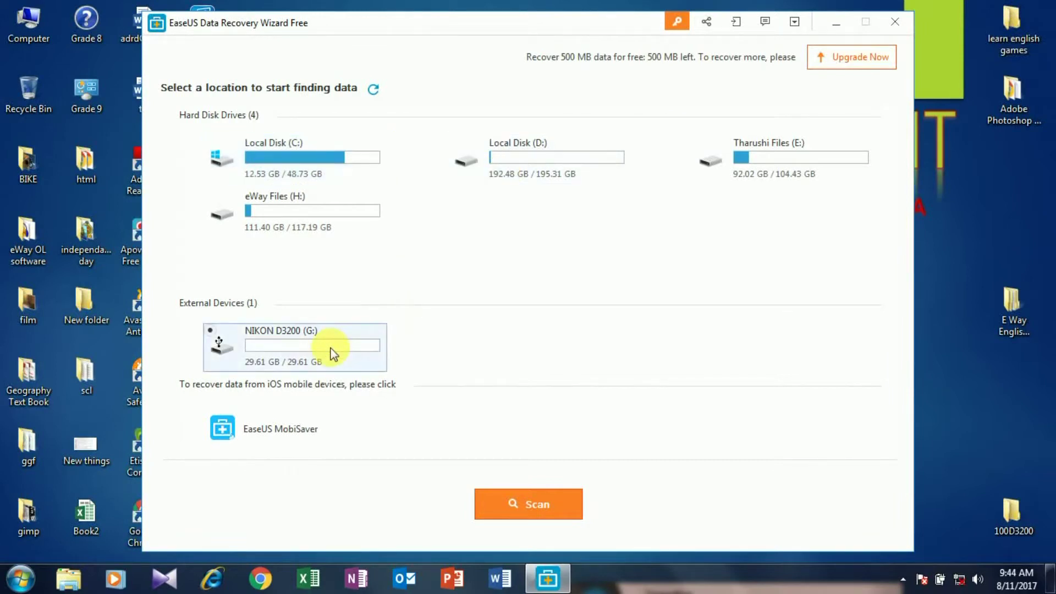
click(536, 502)
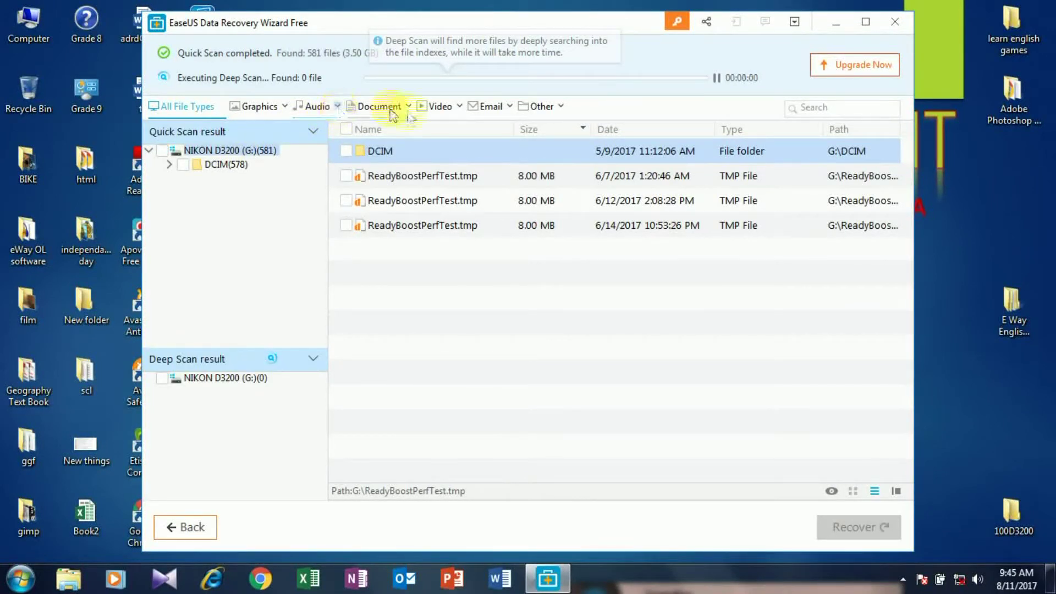
click(285, 107)
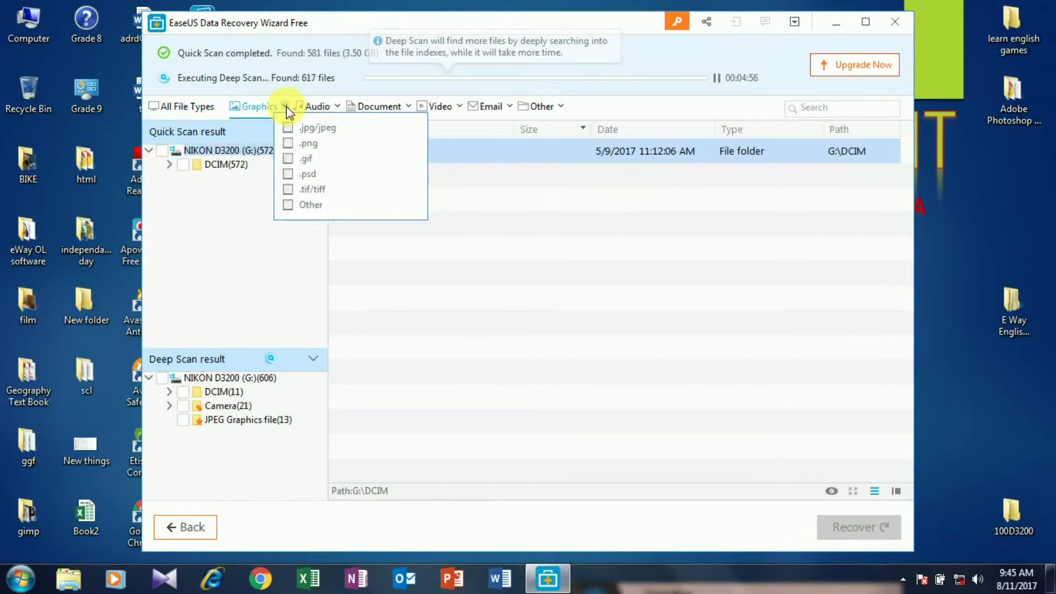
click(288, 130)
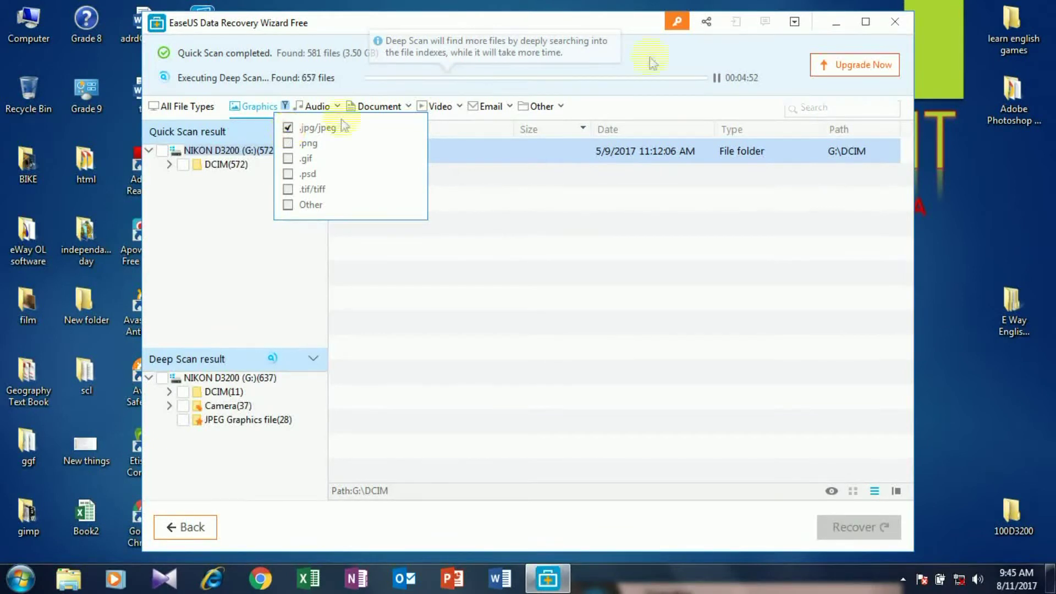
click(687, 55)
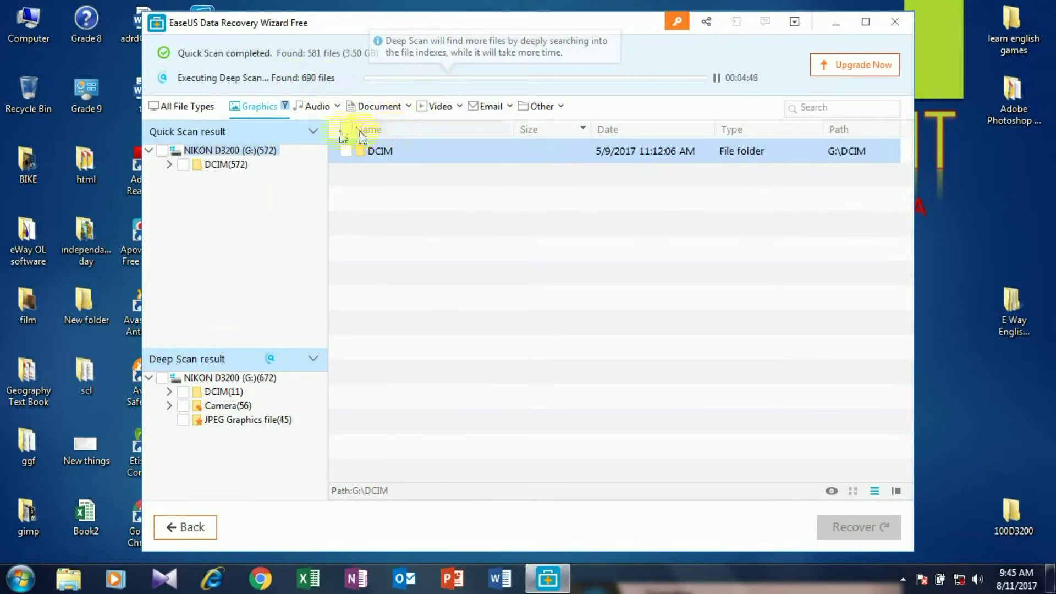
- In the #00D3200 folder inside DCIM, mark the photos #SC_0188.JPG through #SC_0172.JPG for recovery
double_click(397, 157)
double_click(397, 157)
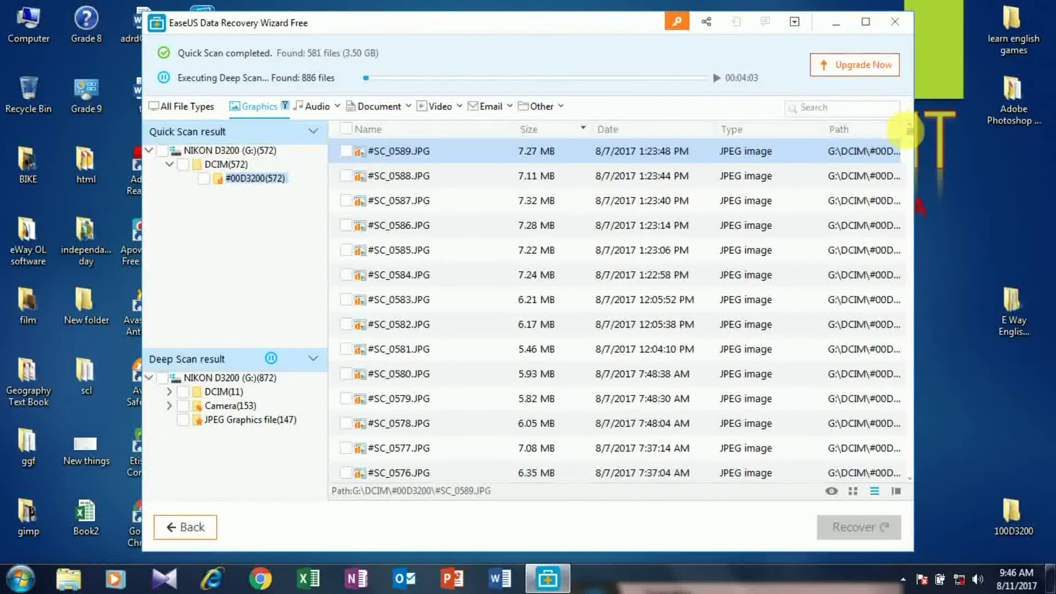
drag(910, 142, 909, 388)
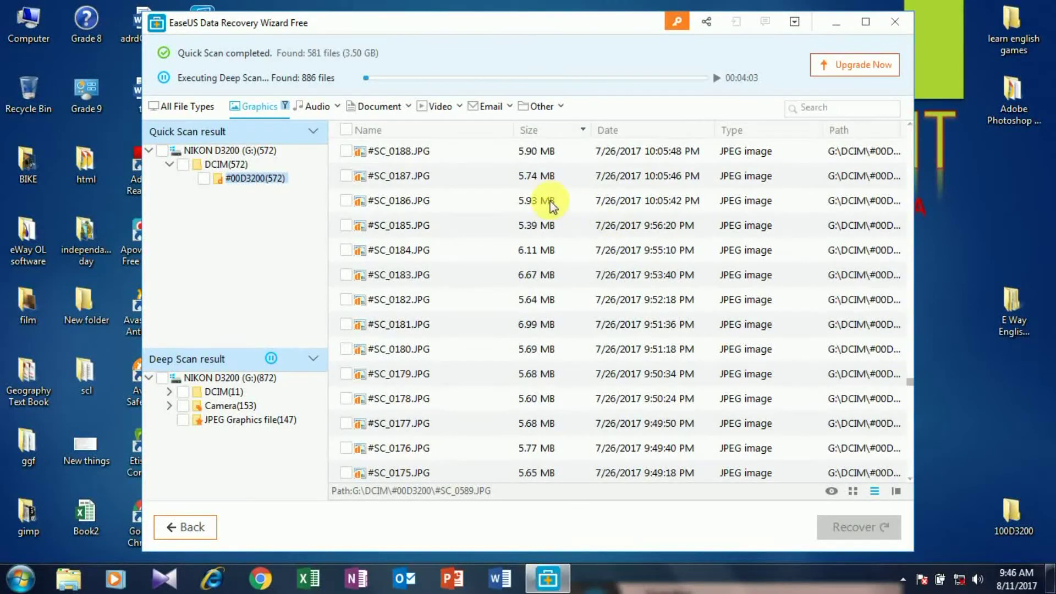
click(346, 153)
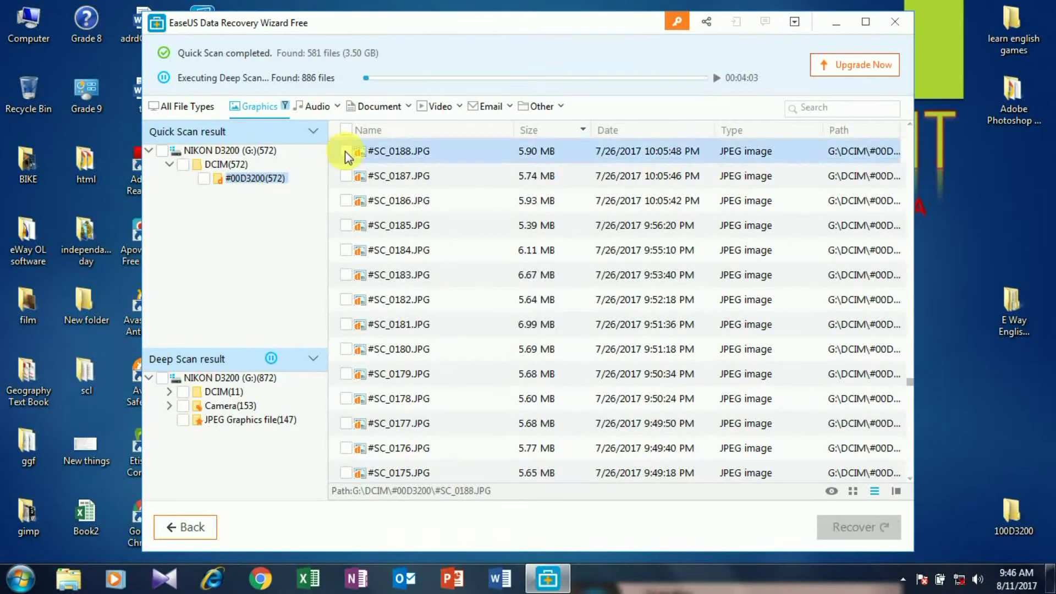
click(637, 347)
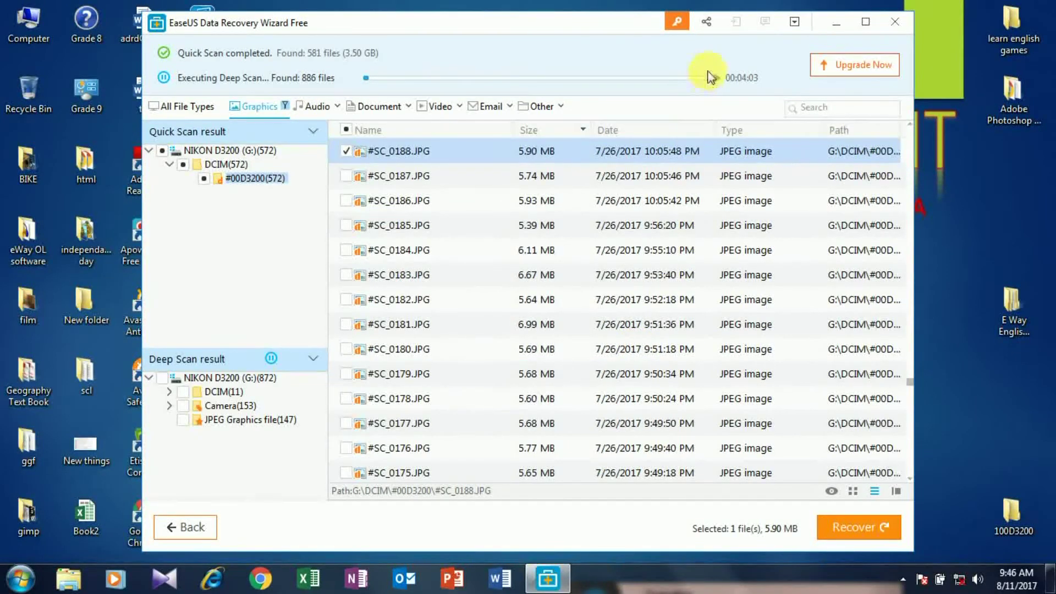
click(346, 176)
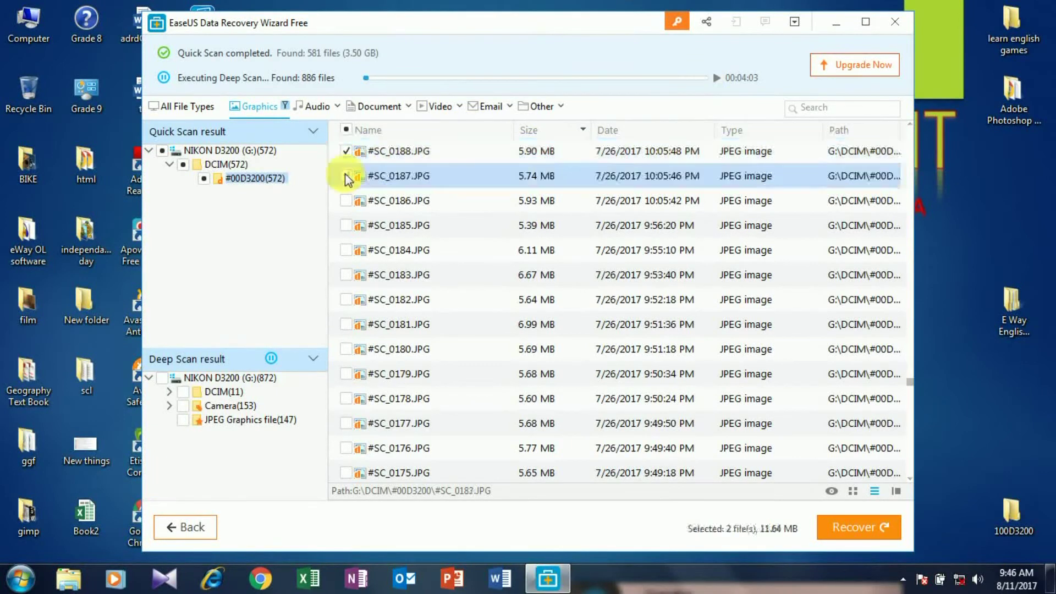
click(346, 201)
click(345, 227)
click(347, 256)
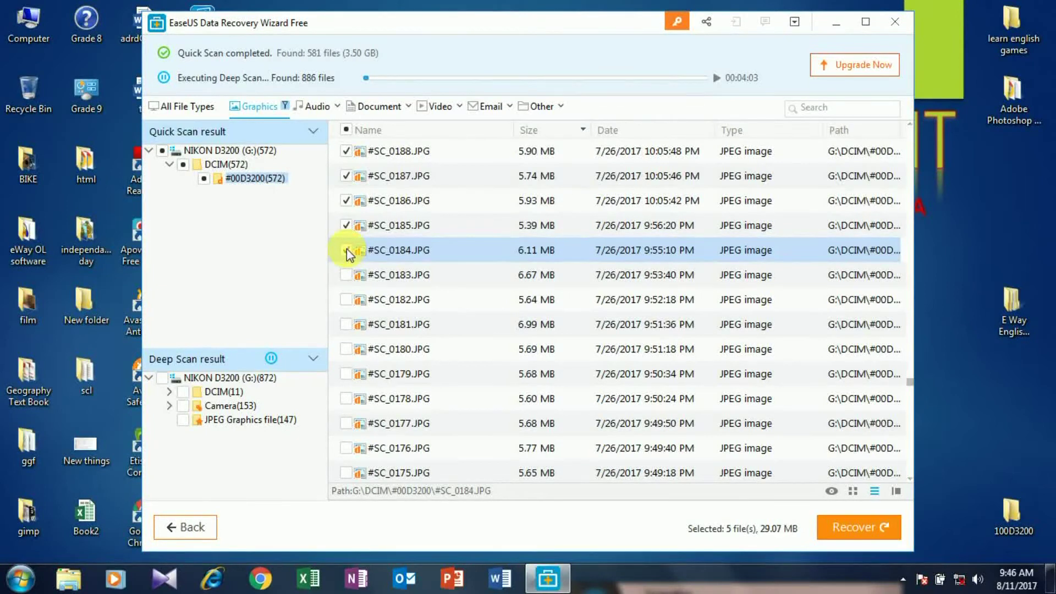
click(345, 275)
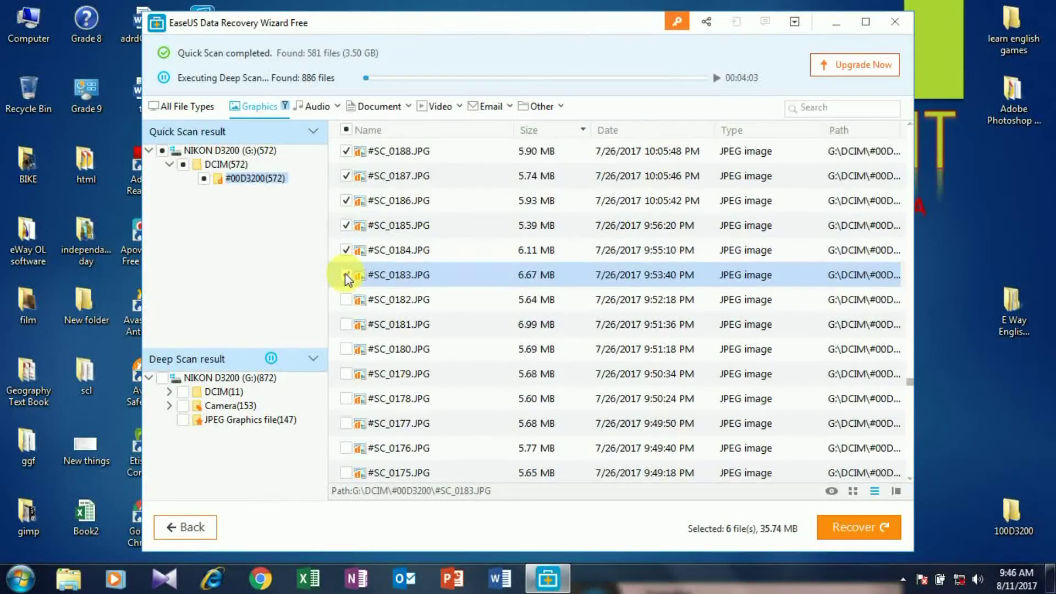
click(346, 300)
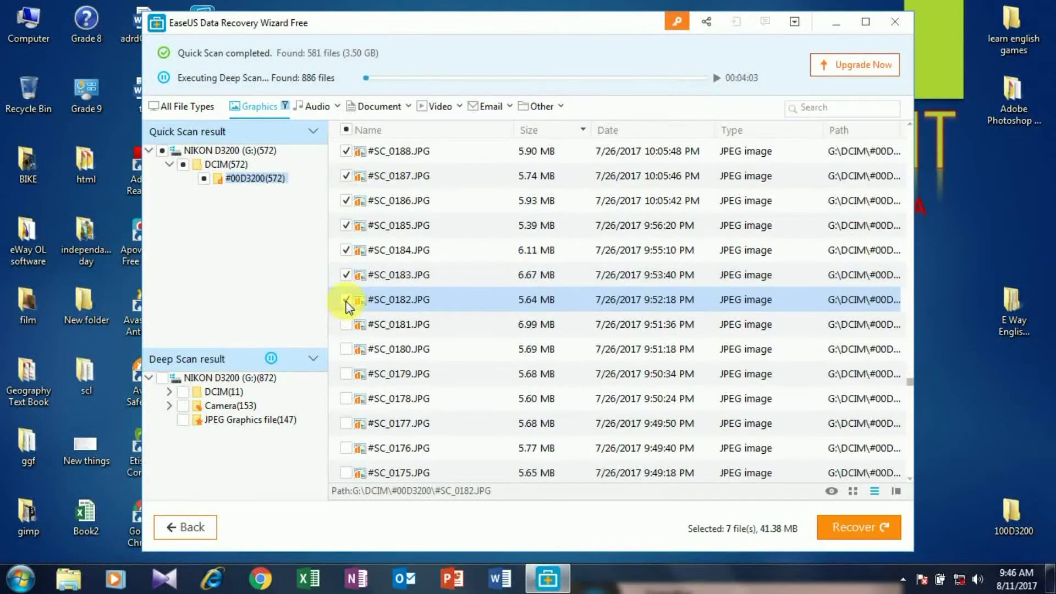
click(346, 325)
click(346, 349)
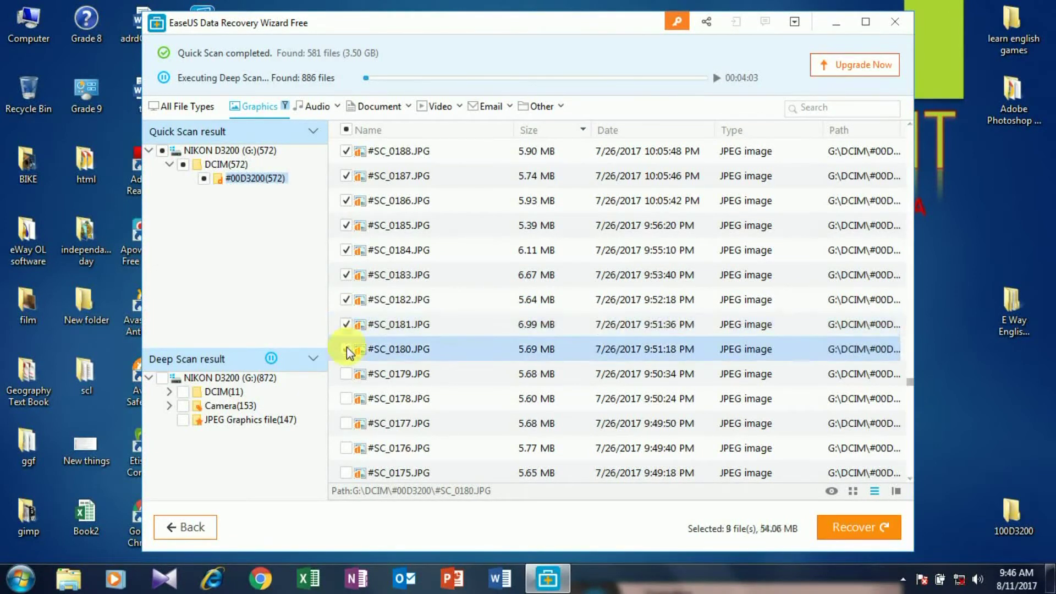
click(346, 374)
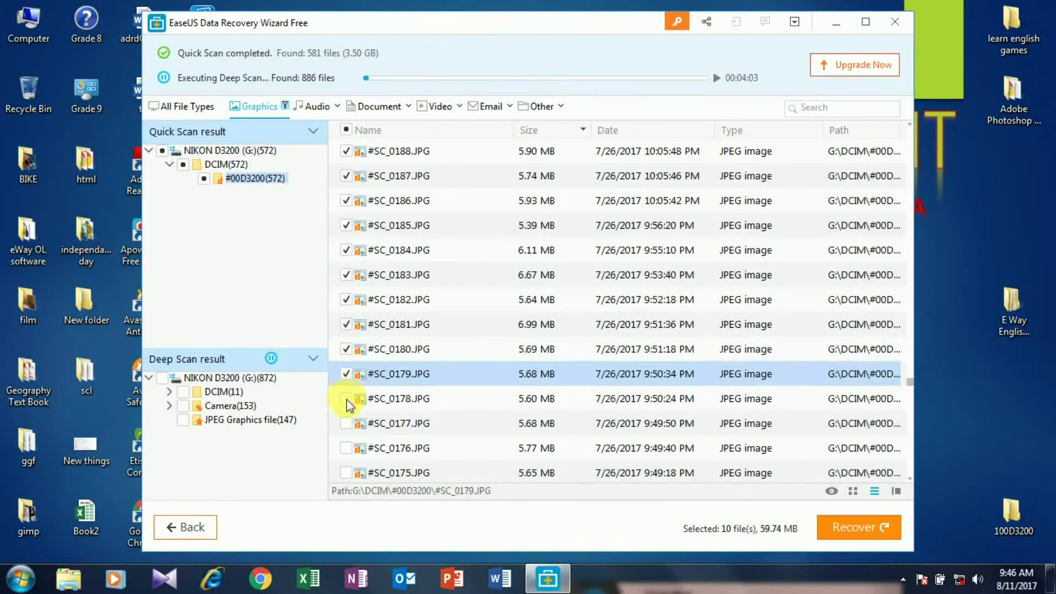
click(346, 400)
click(347, 423)
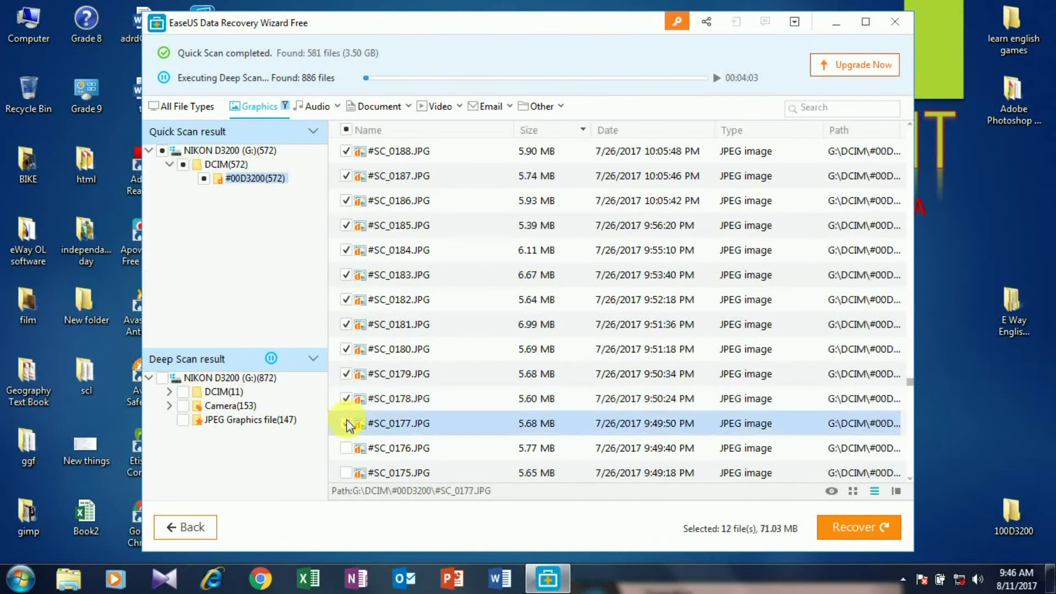
click(346, 448)
click(346, 474)
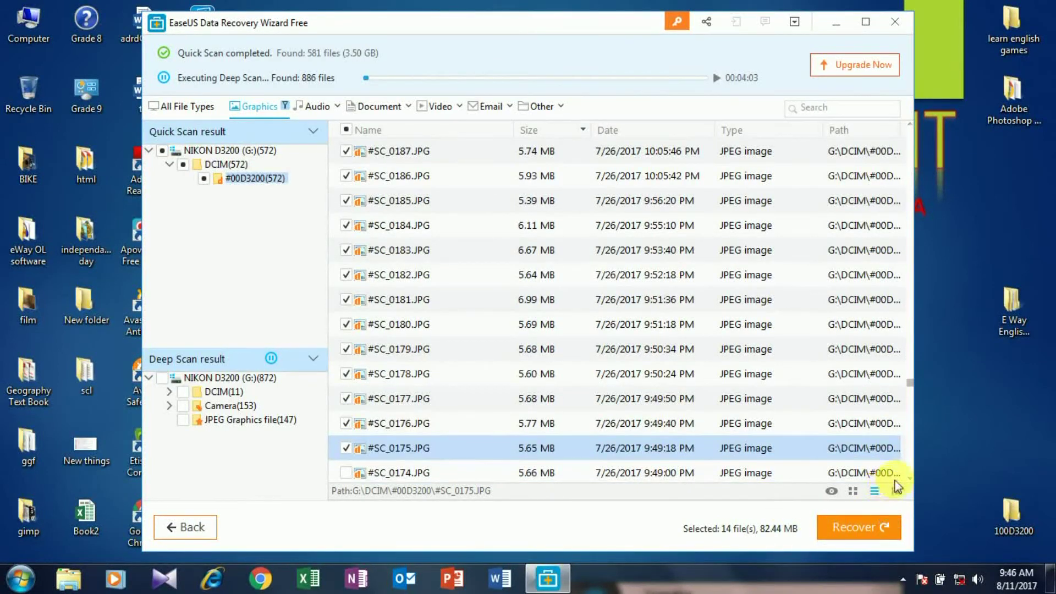
scroll(911, 484, down, 5)
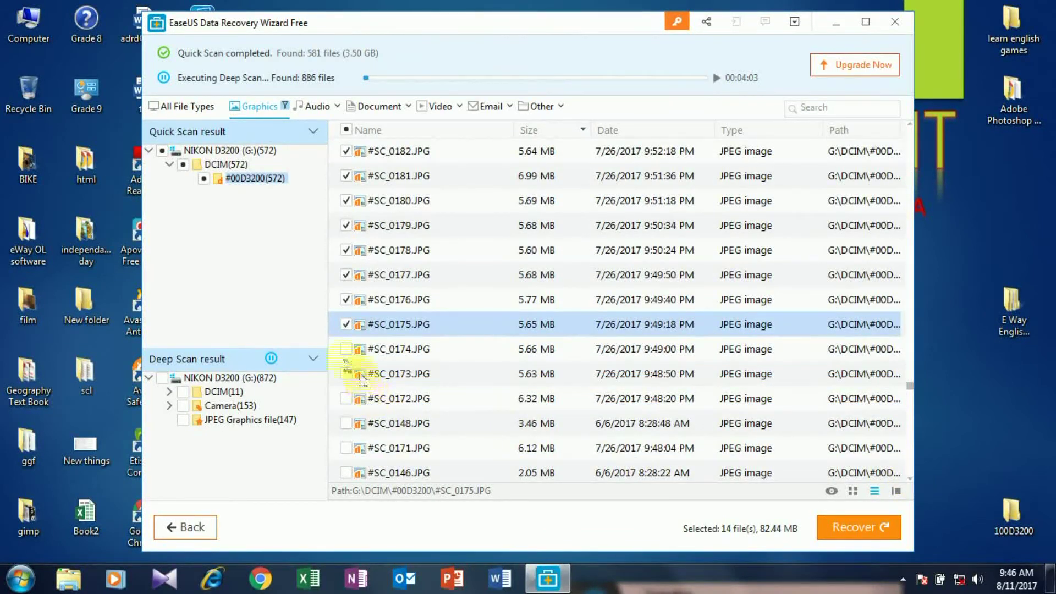
click(345, 350)
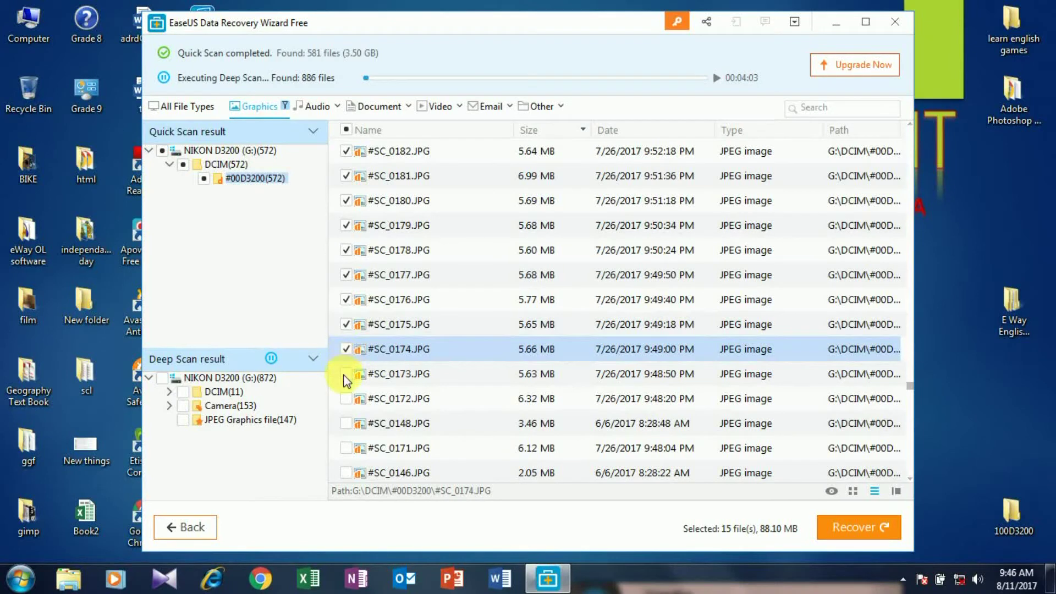
click(346, 375)
click(346, 400)
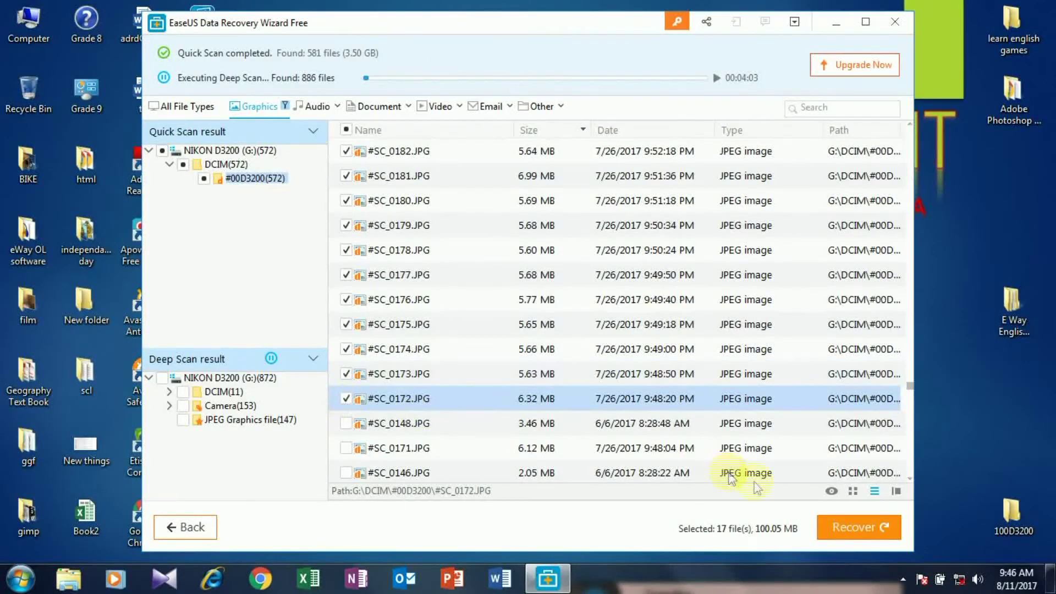
- Recover the marked photos into a new Desktop folder named "lost data"
click(856, 527)
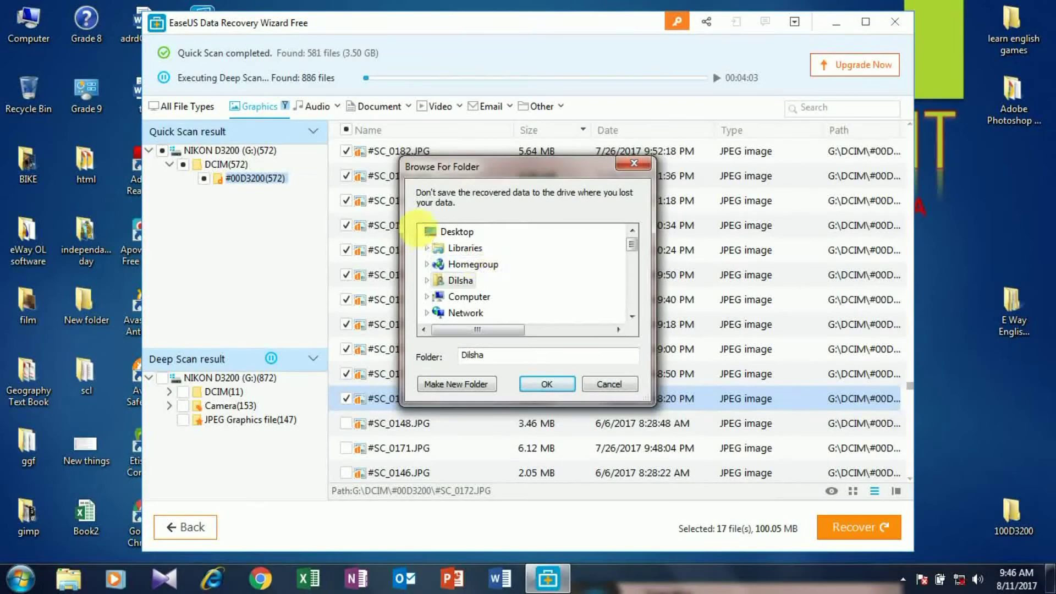
click(465, 232)
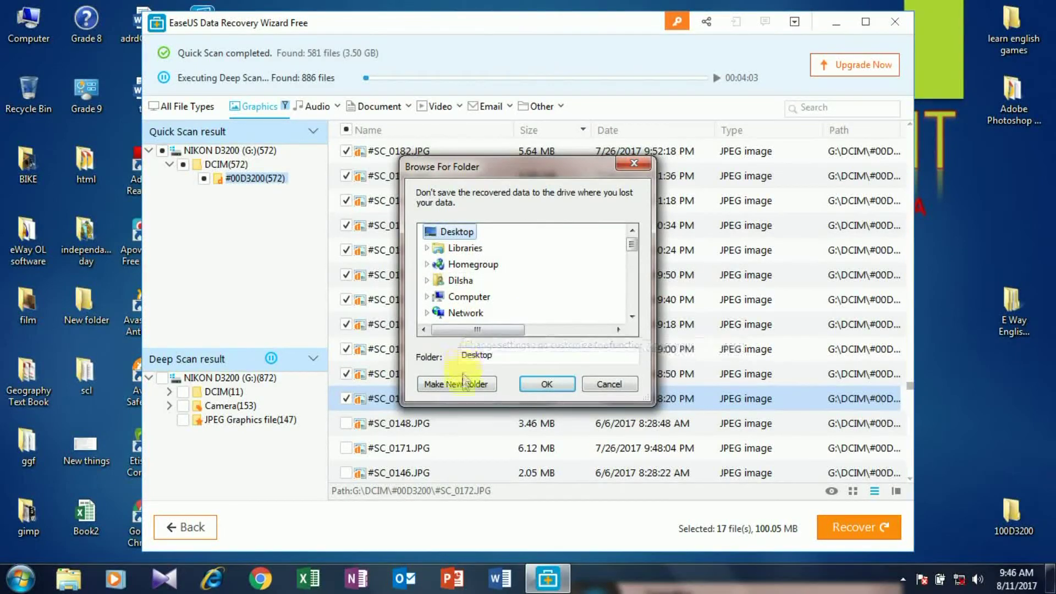
click(464, 383)
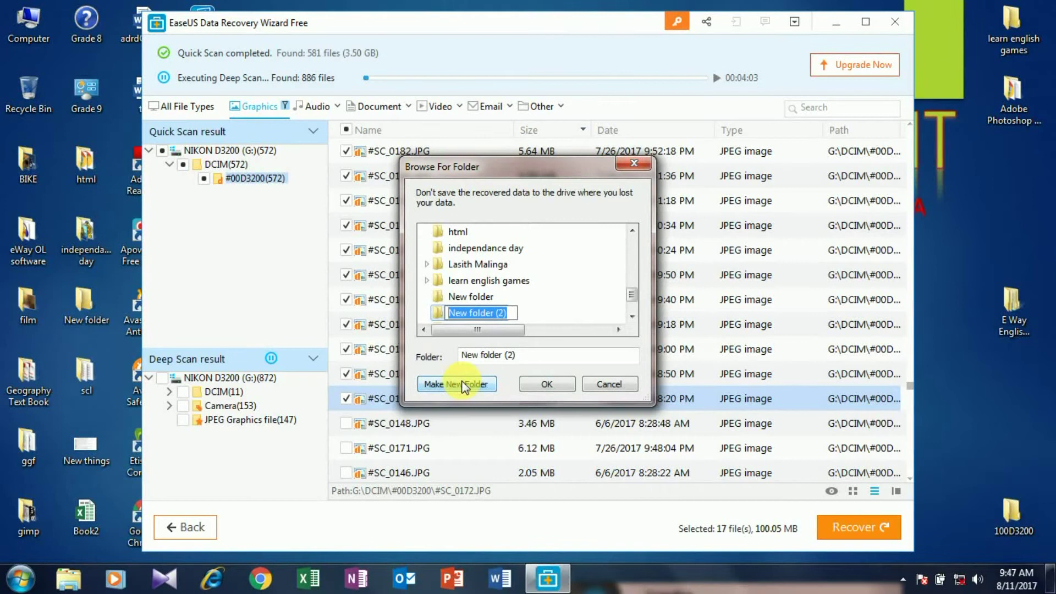
text(lost data)
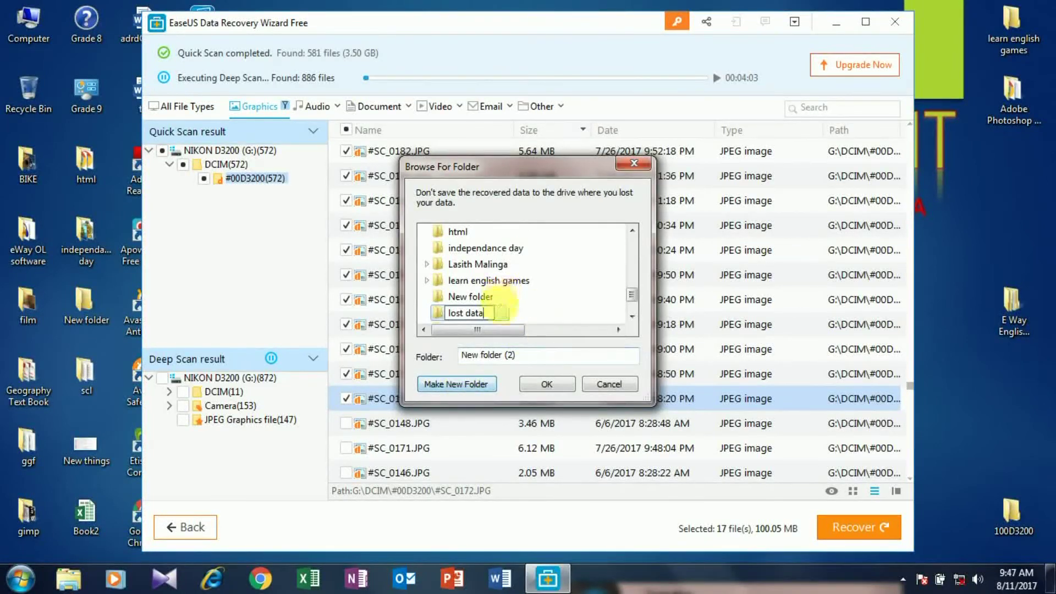
key(Return)
click(559, 383)
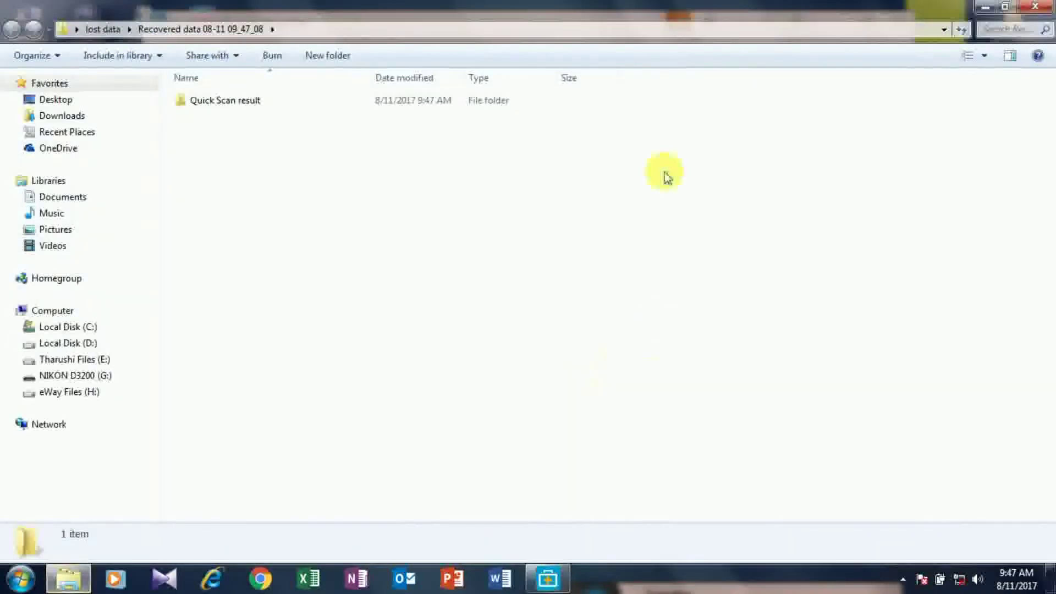
- Look at the recovered photos in Quick Scan result > Existing Partition(FAT32) > DCIM > #00D3200, and minimize the file window
double_click(214, 105)
click(213, 101)
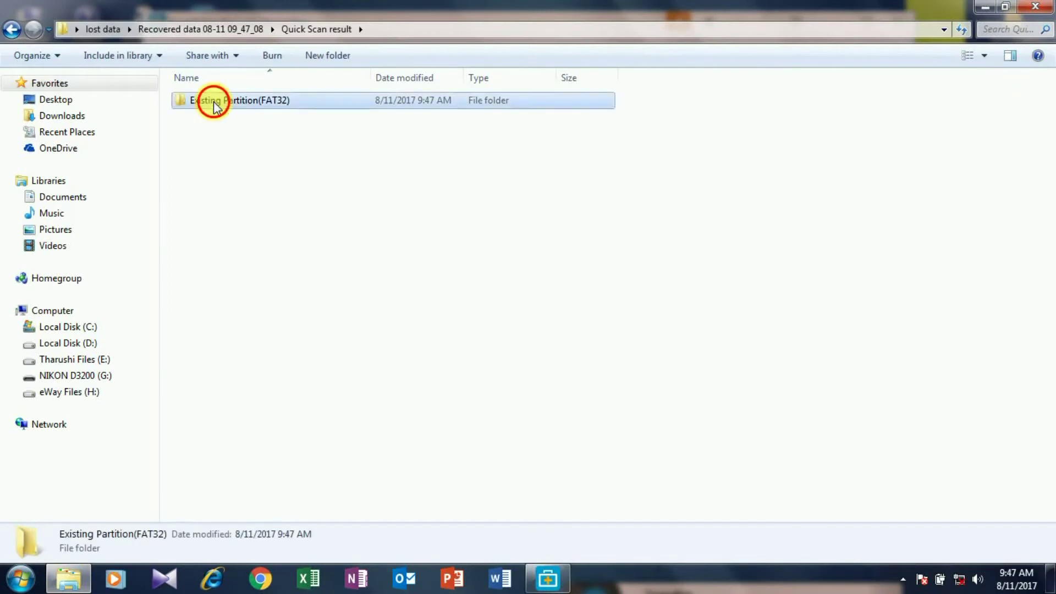
double_click(213, 101)
double_click(213, 103)
double_click(214, 104)
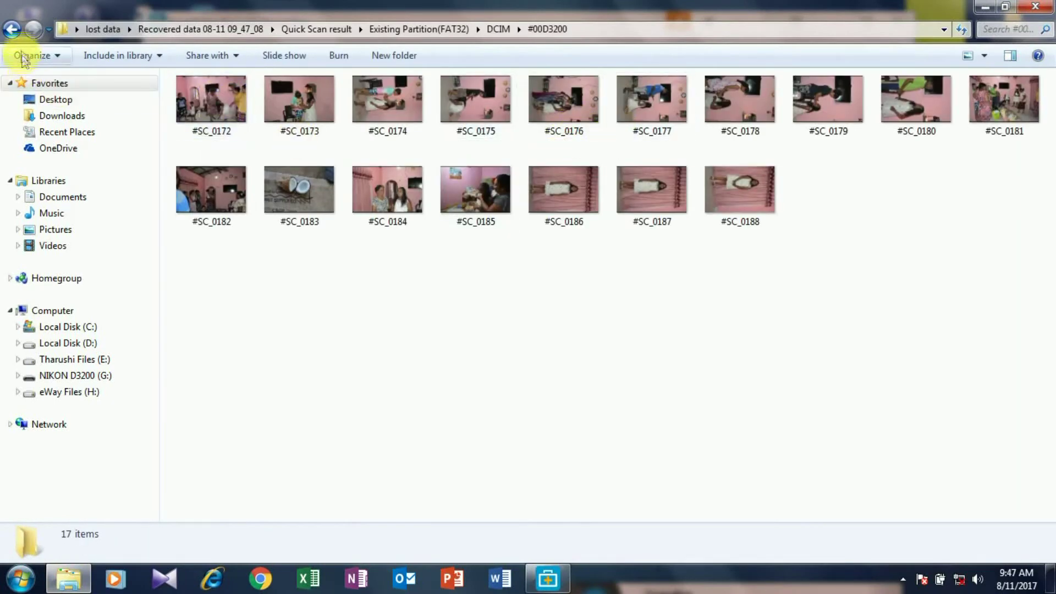
click(12, 28)
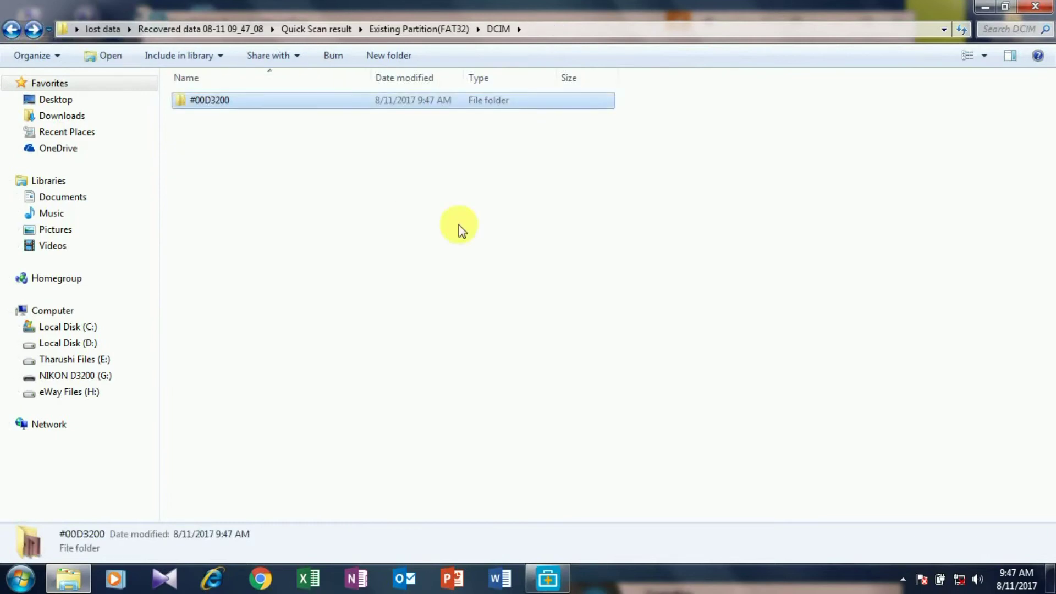
click(986, 6)
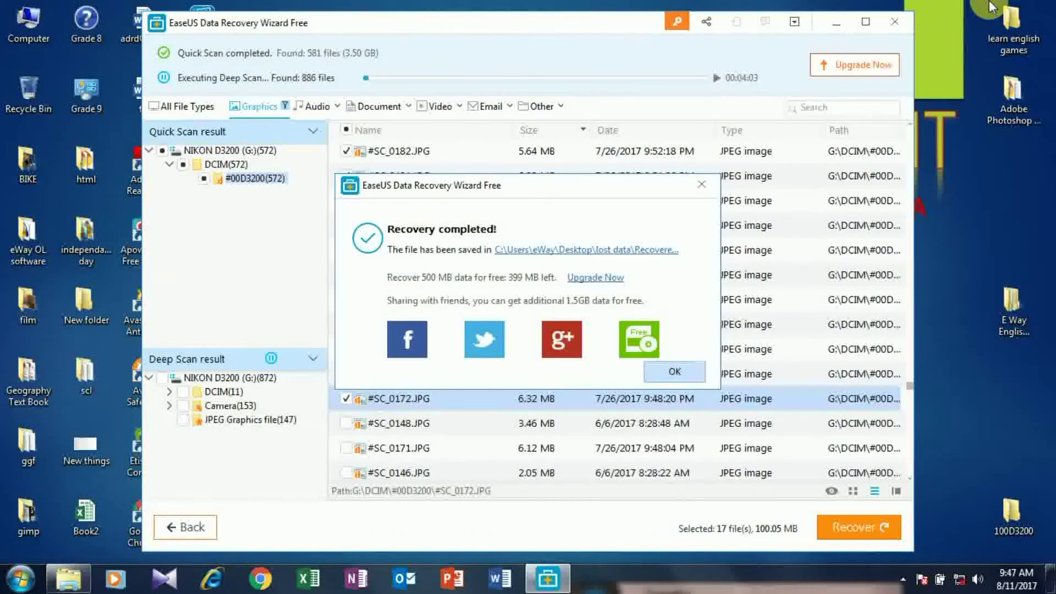